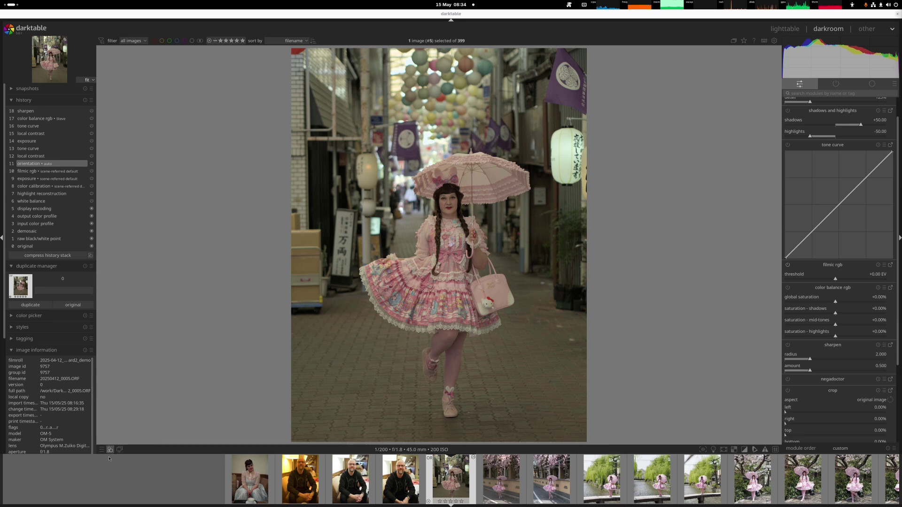
- Show the 'darktable camera styles' submenu with its list of camera brands
mouse_move(130, 459)
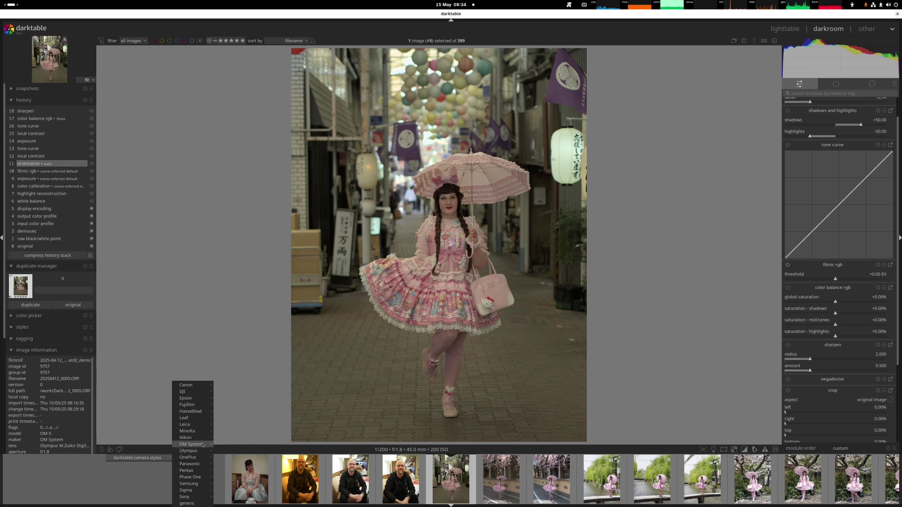
- Apply the OM System OM-5 camera style, then step history back to 11 'orientation'
mouse_move(203, 445)
left_click(226, 456)
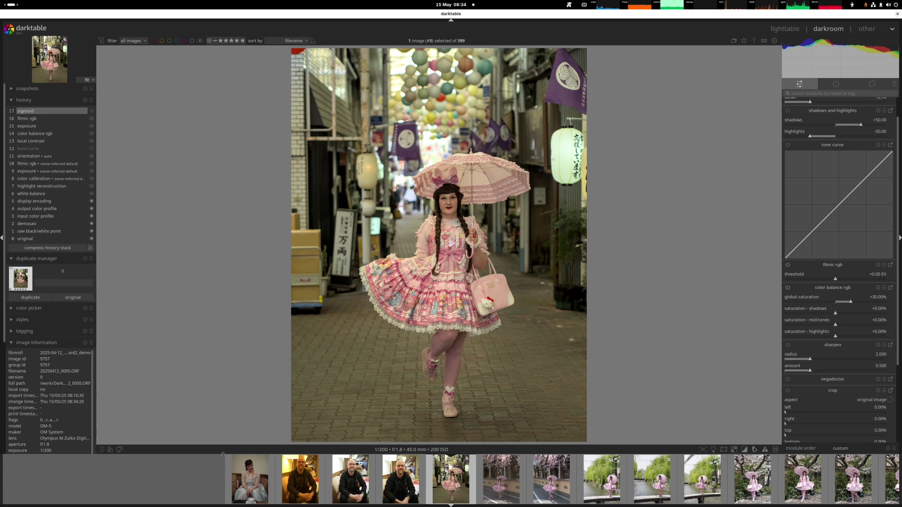
left_click(43, 158)
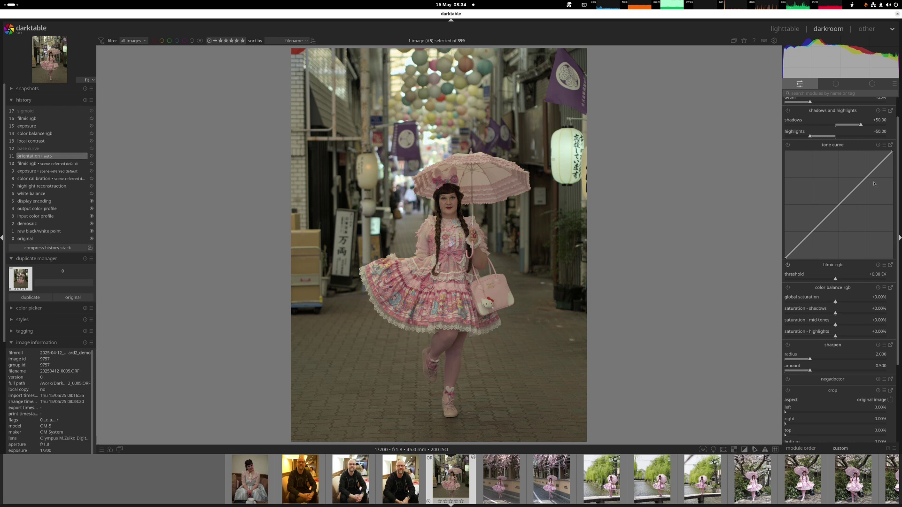
- Zoom the portrait to 57% and browse the active, quick-access and preset module views
scroll(839, 265, "up", 2)
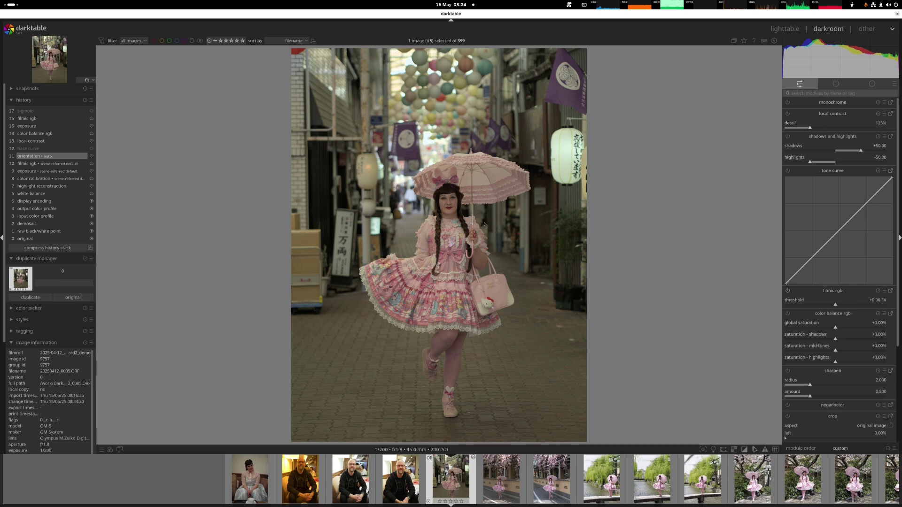
scroll(484, 224, "up", 3)
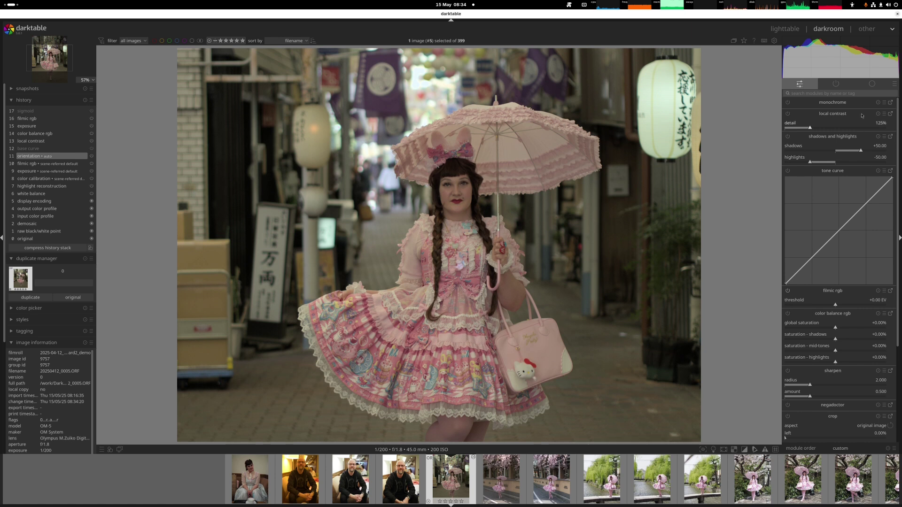
left_click(835, 85)
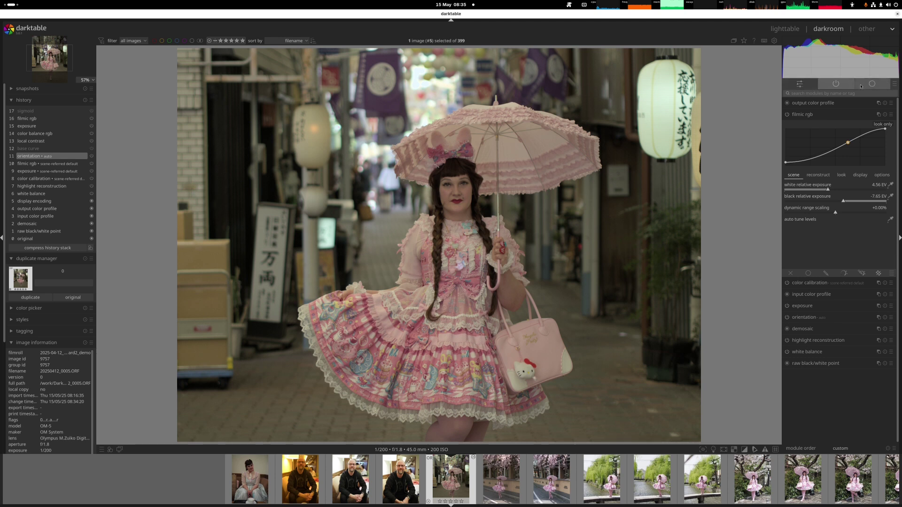
left_click(800, 85)
left_click(892, 86)
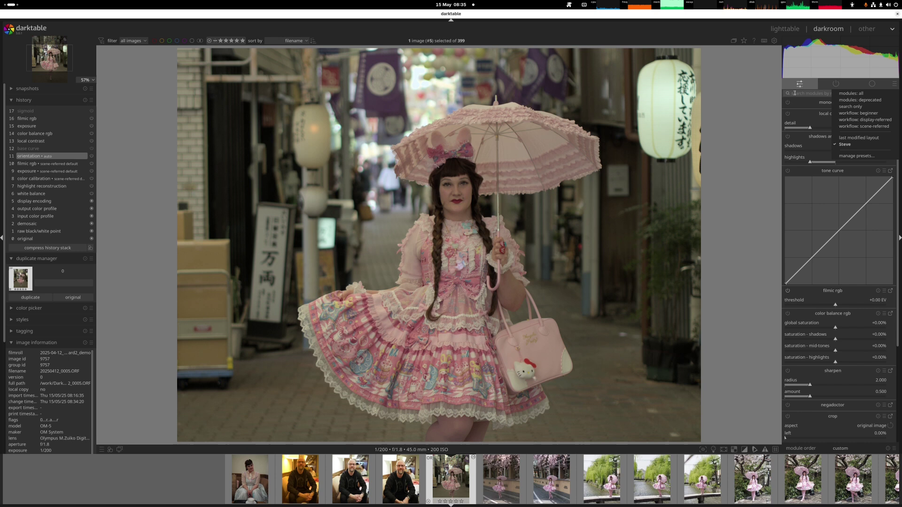
left_click(810, 103)
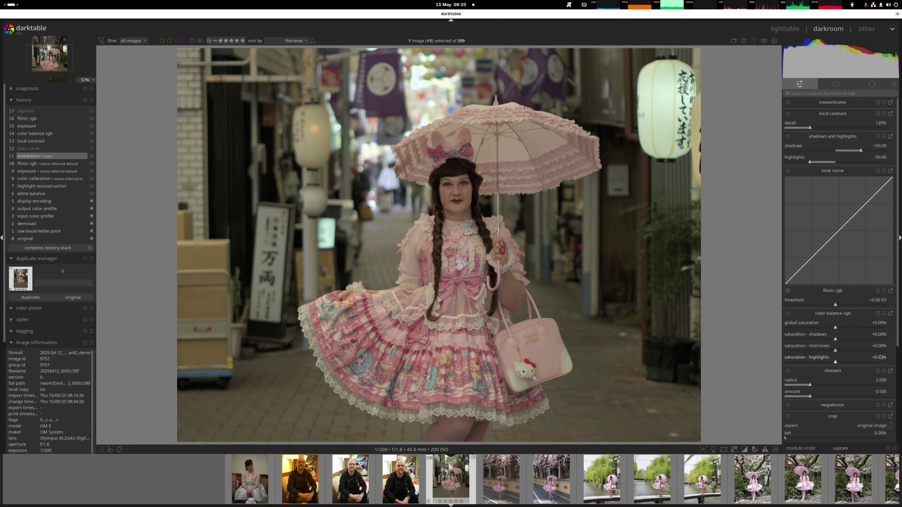
- Set black level to +0.0008 and exposure to +0.650 EV from the histogram
scroll(831, 377, "down", 5)
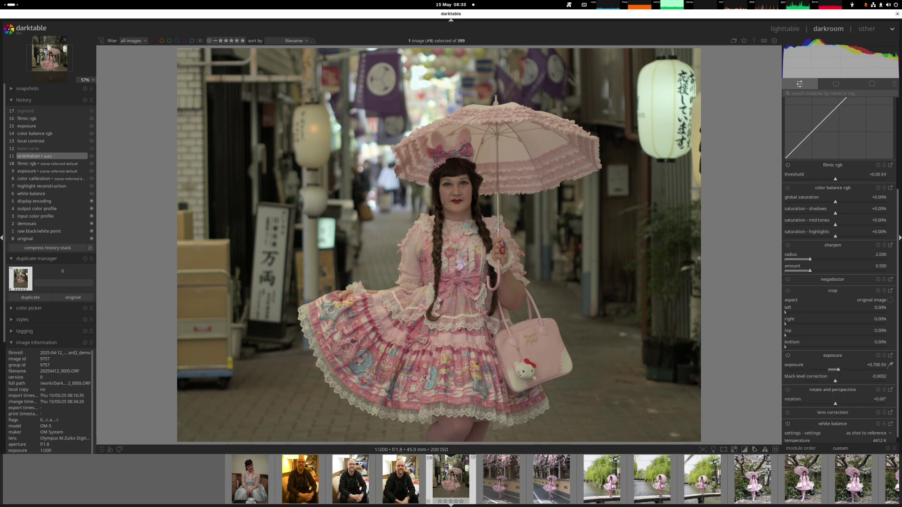
scroll(838, 268, "up", 5)
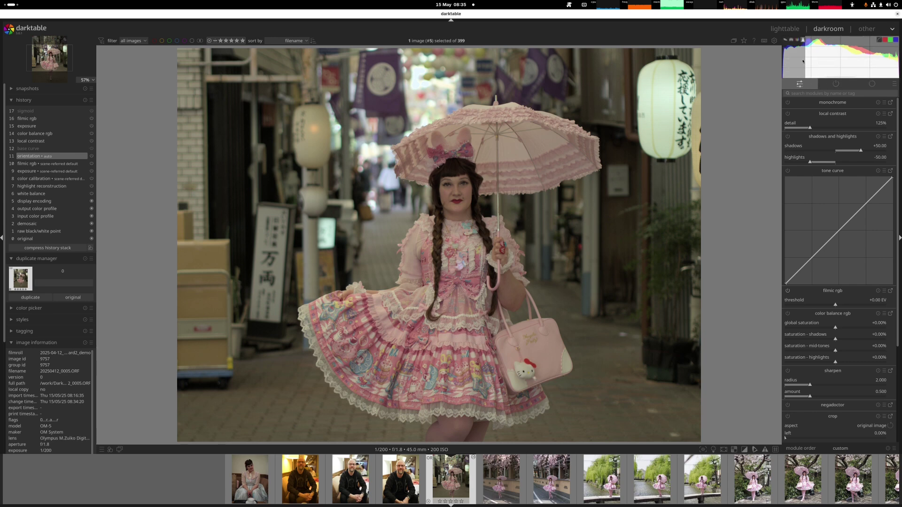
scroll(788, 61, "up", 1)
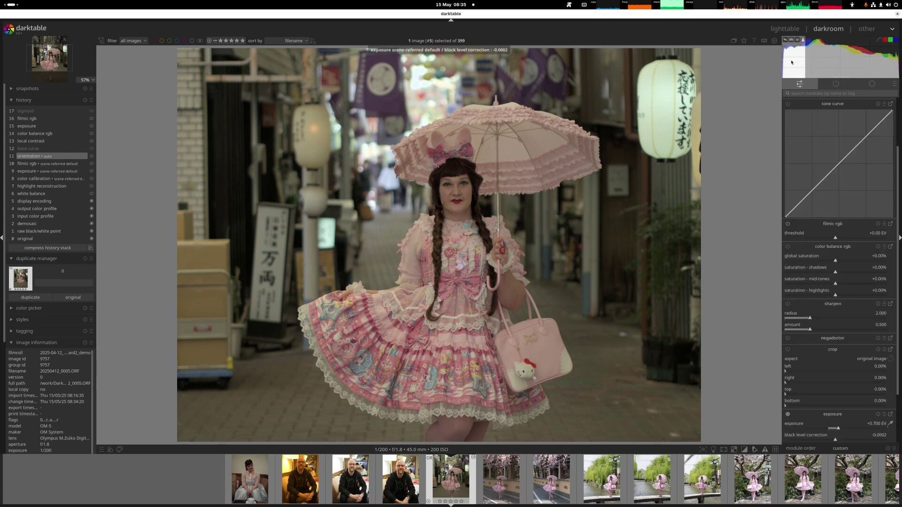
scroll(792, 62, "down", 2)
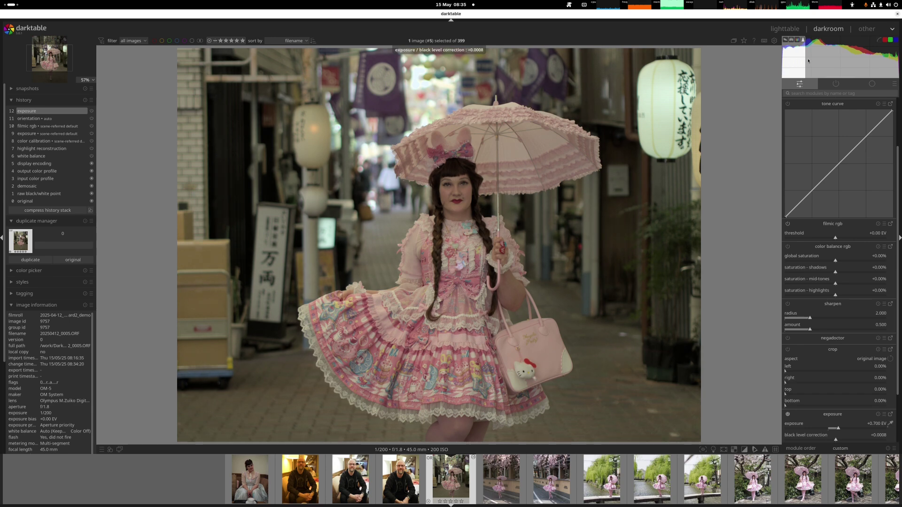
scroll(889, 69, "down", 7)
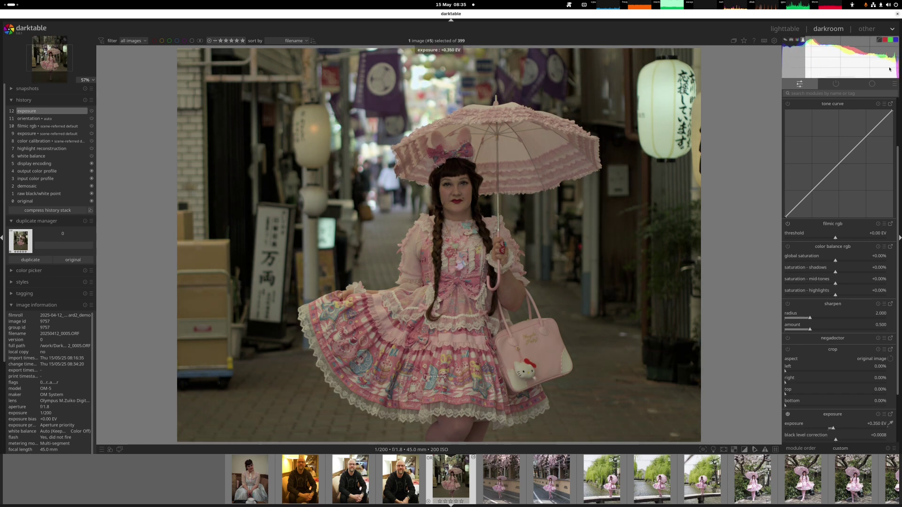
scroll(891, 69, "up", 6)
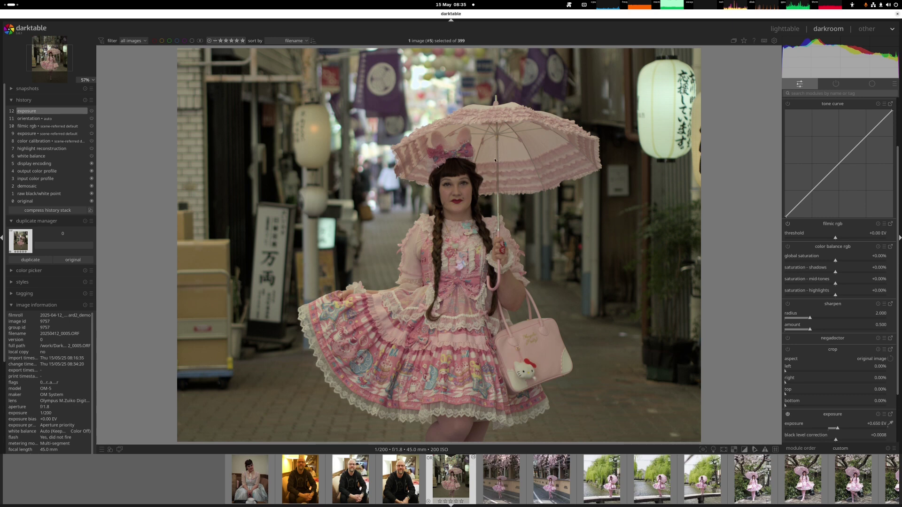
- Enable local contrast at 125% detail, toggling it off and on to compare
left_click(899, 179)
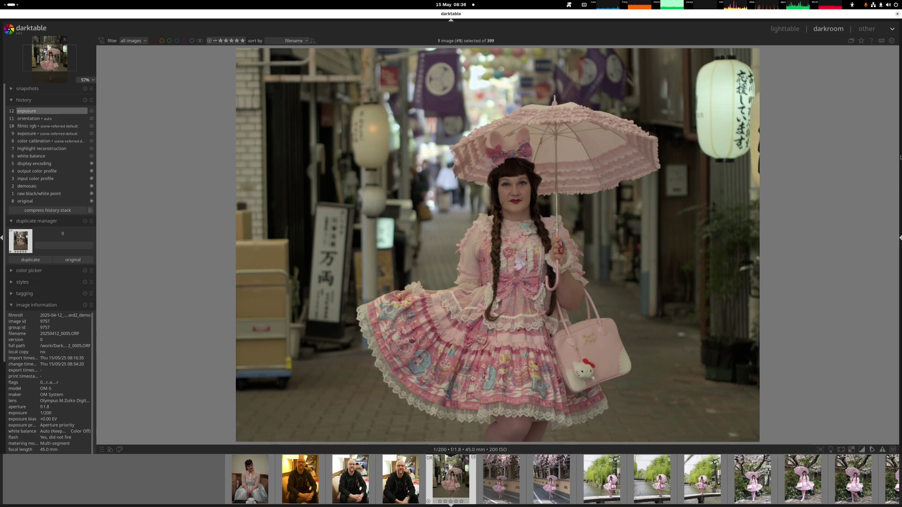
left_click(900, 199)
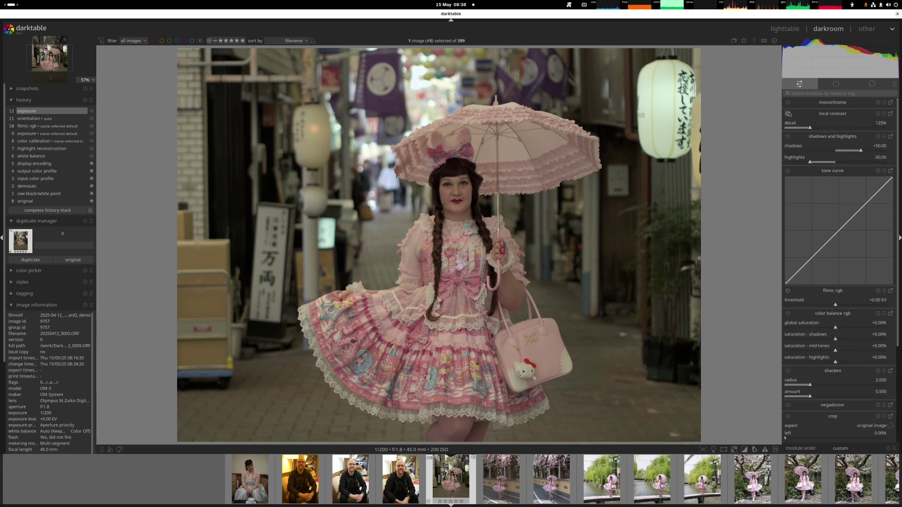
left_click(788, 114)
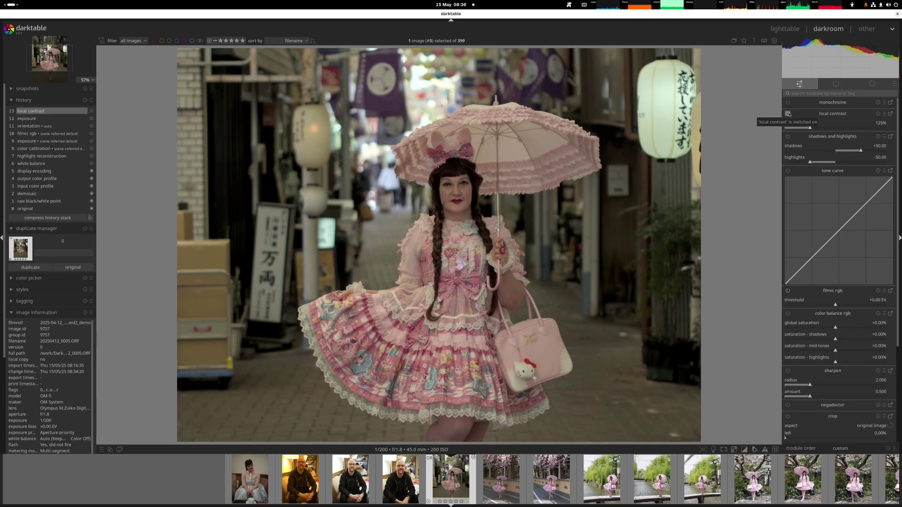
left_click(789, 114)
left_click(789, 113)
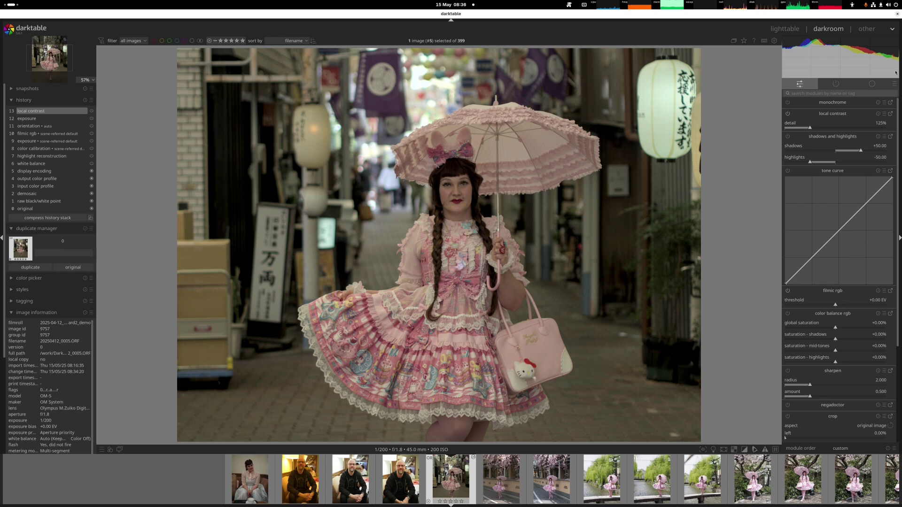
mouse_move(898, 62)
- Lift the tone curve midtones slightly, from 47.5 to 55.6
left_click_drag(840, 232, 836, 227)
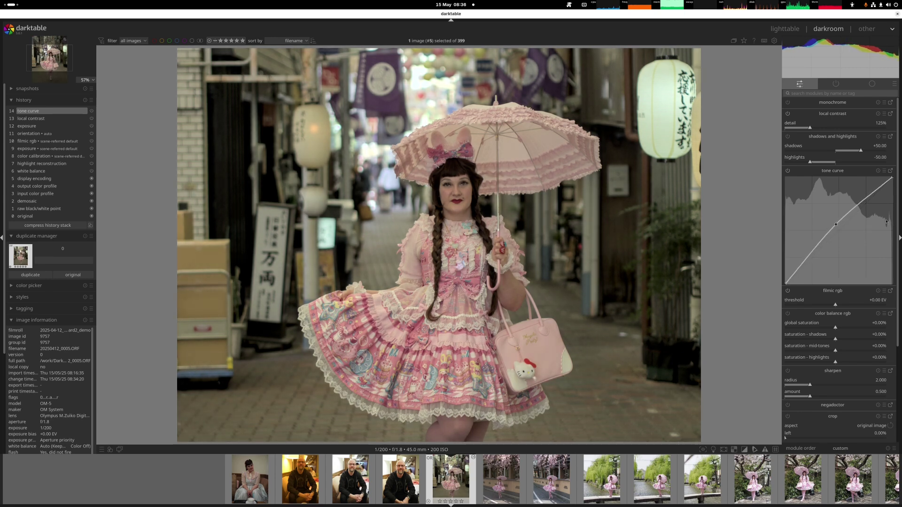
scroll(896, 272, "down", 3)
scroll(897, 271, "down", 1)
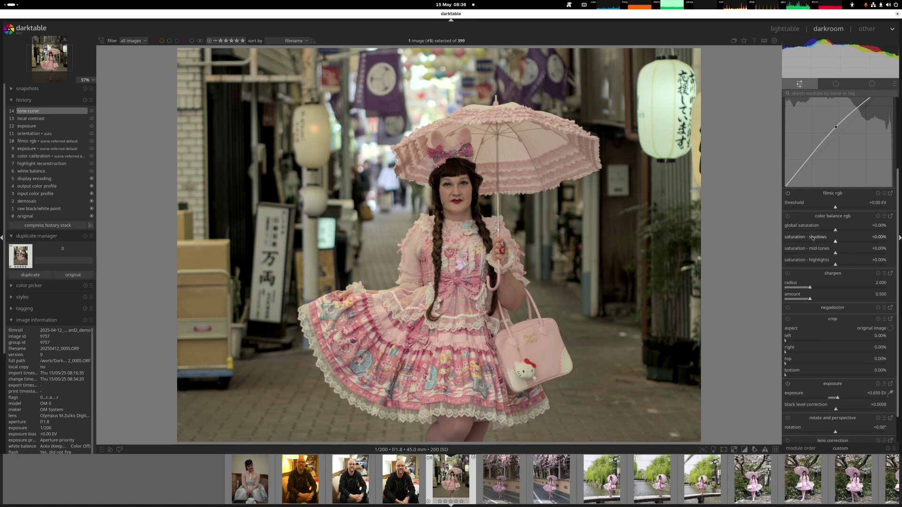
- Apply color balance rgb's Boost Shadows preset and switch on sharpen
left_click(884, 218)
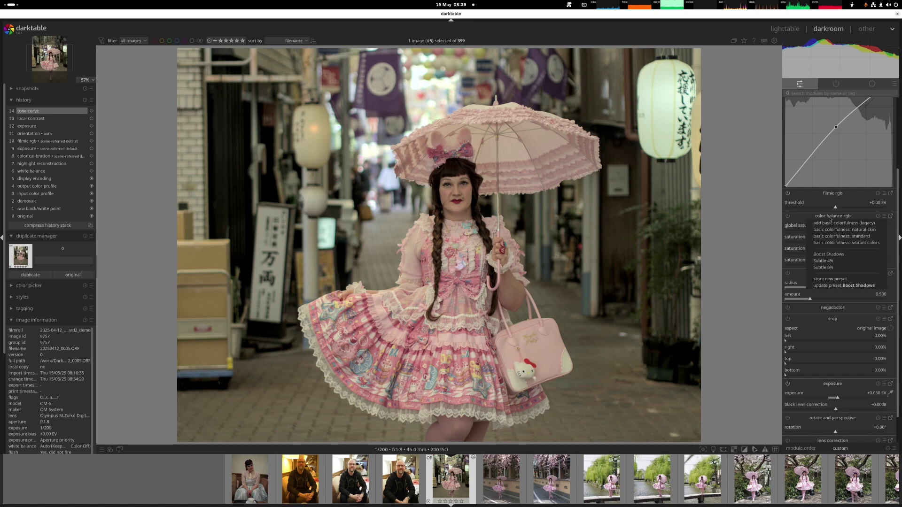
left_click(858, 256)
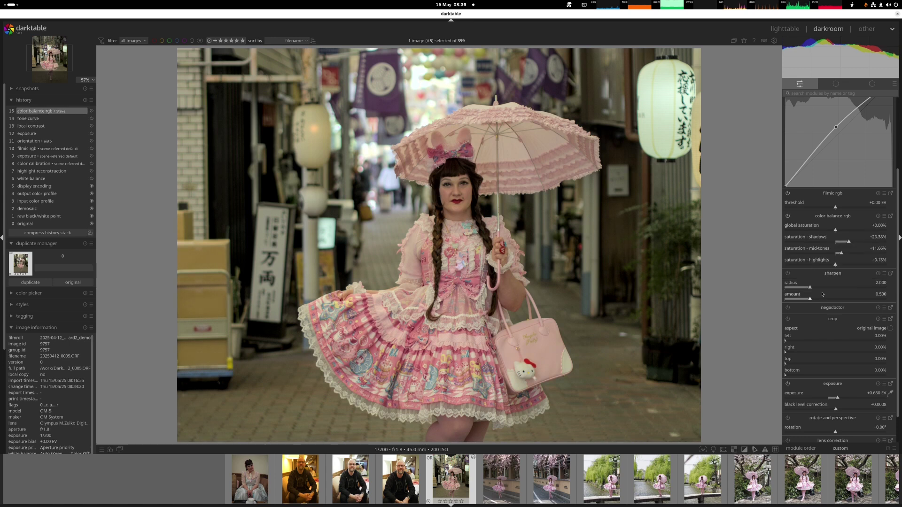
left_click(788, 273)
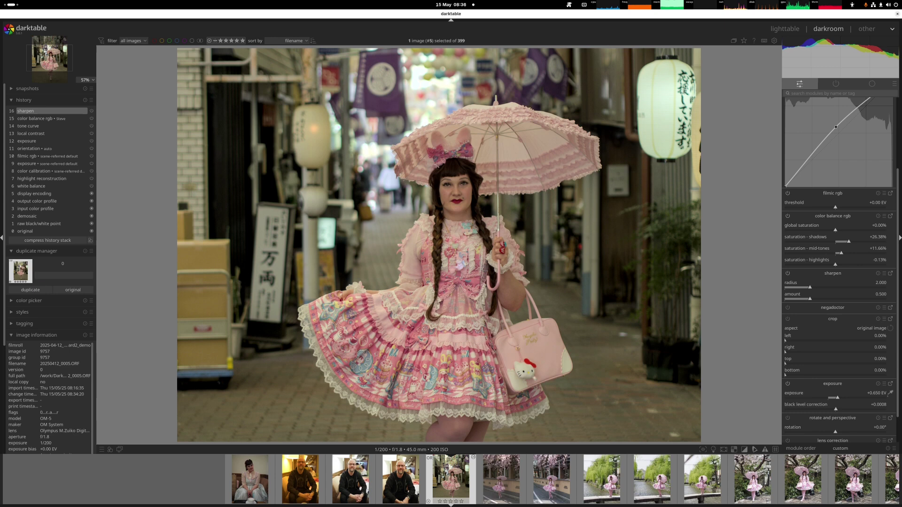
- Zoom the image back out to fit and switch to the lighttable grid
scroll(897, 295, "down", 2)
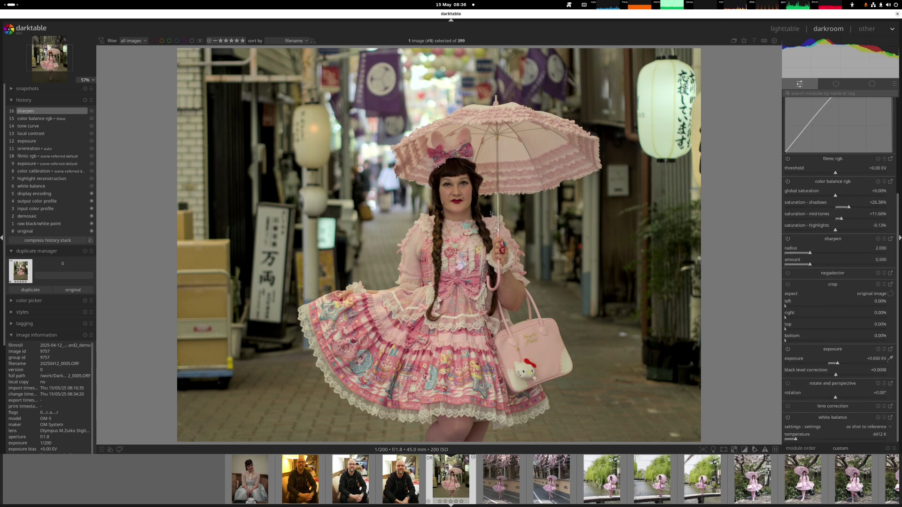
scroll(490, 213, "down", 3)
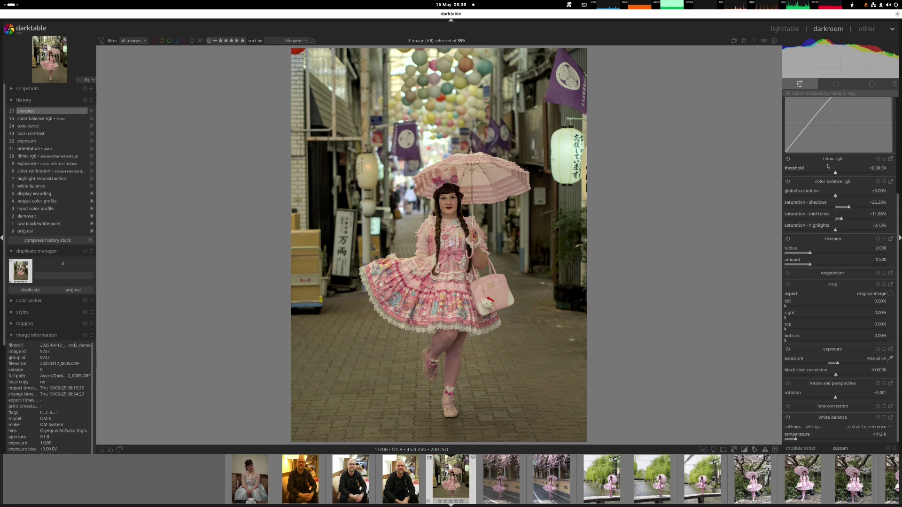
left_click(785, 28)
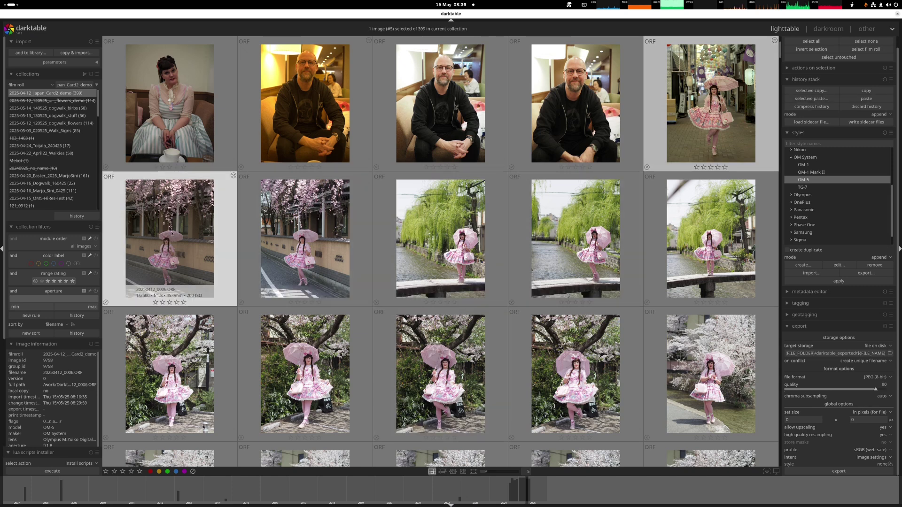
left_click(305, 104)
left_click(548, 91, "shift")
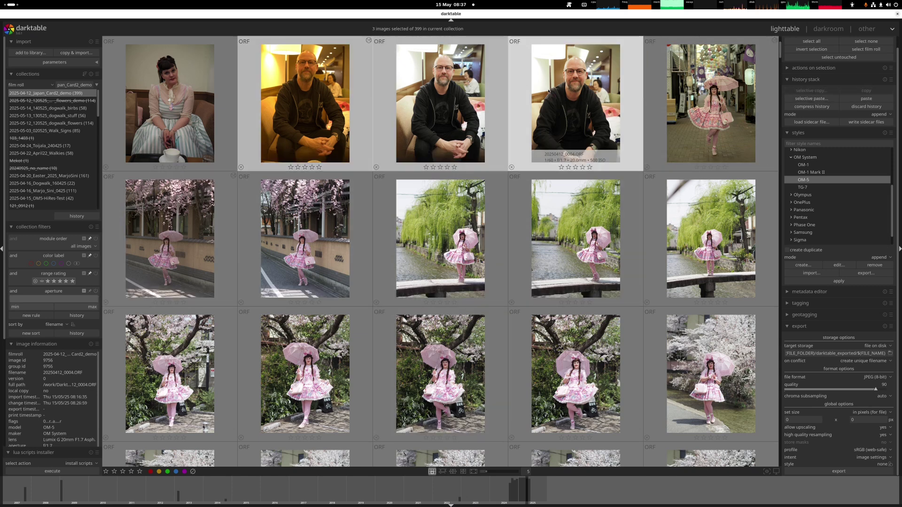
scroll(52, 235, "down", 5)
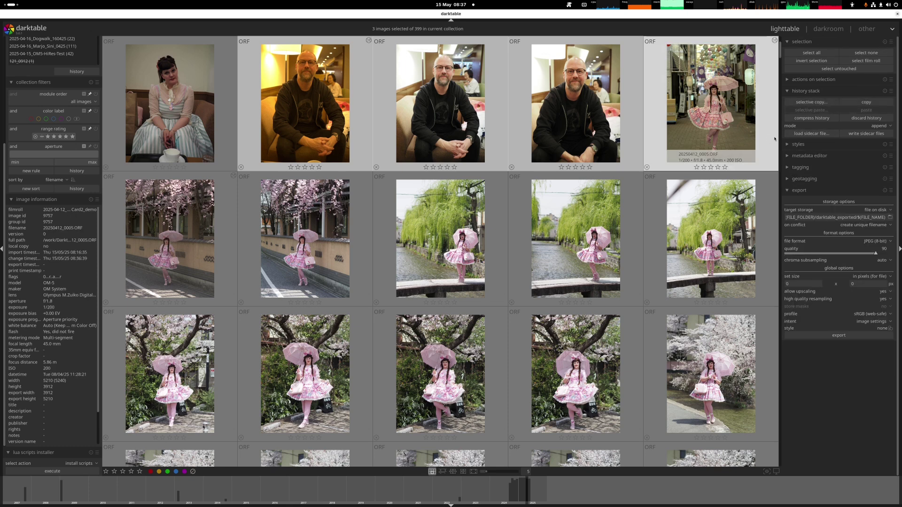
scroll(808, 147, "up", 1)
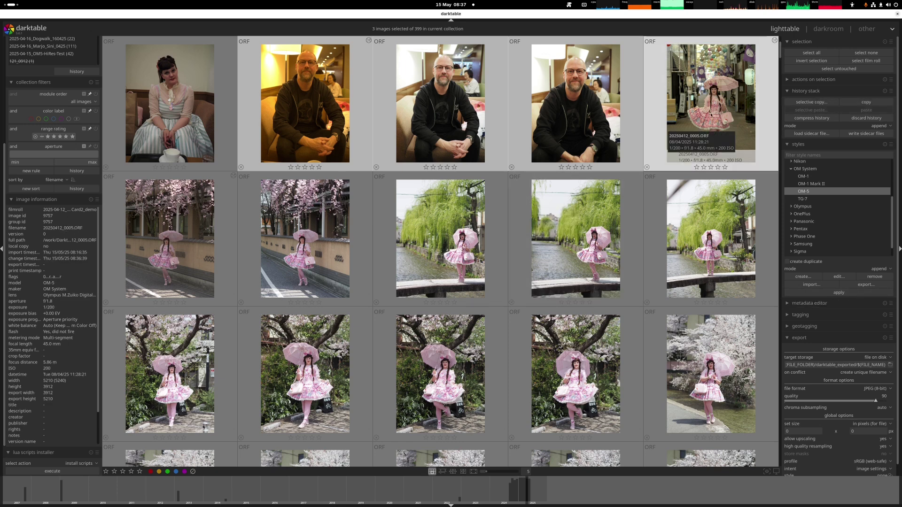
left_click(718, 100)
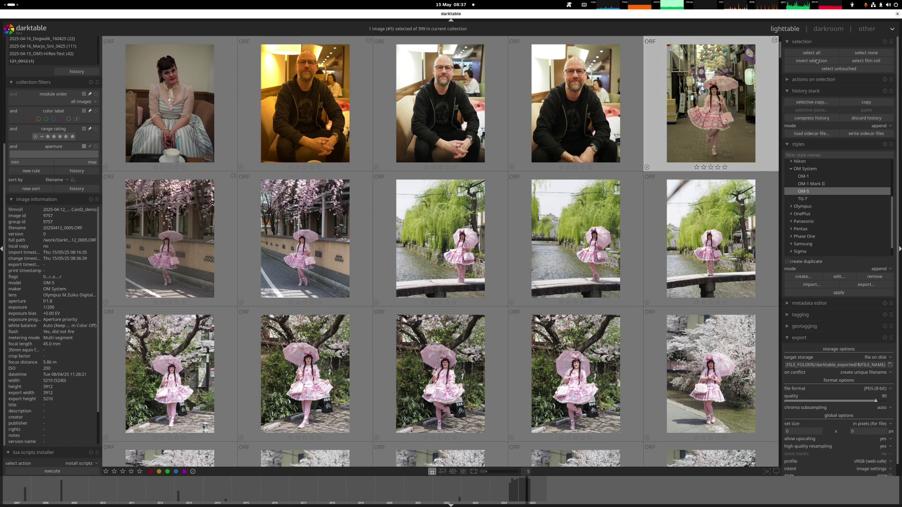
- Copy the portrait's history, select the five second-row photos and start selective paste
left_click(868, 105)
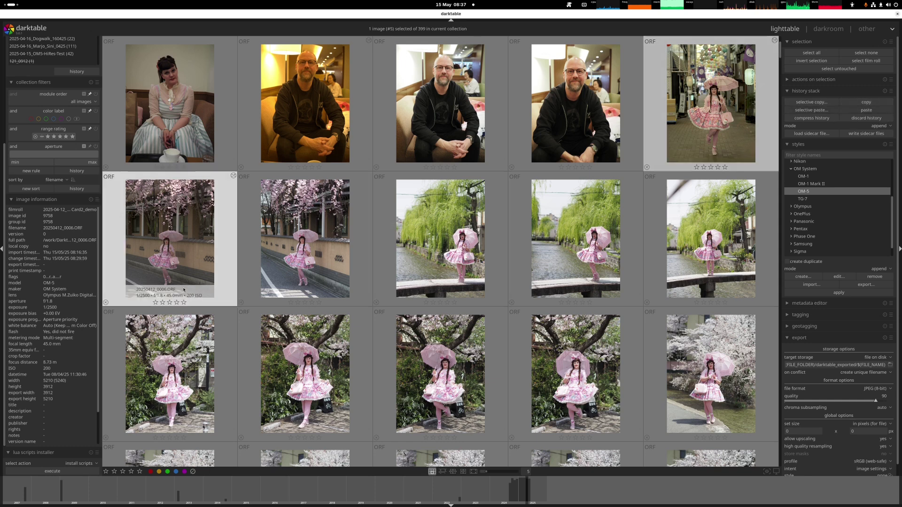
left_click(710, 239, "shift")
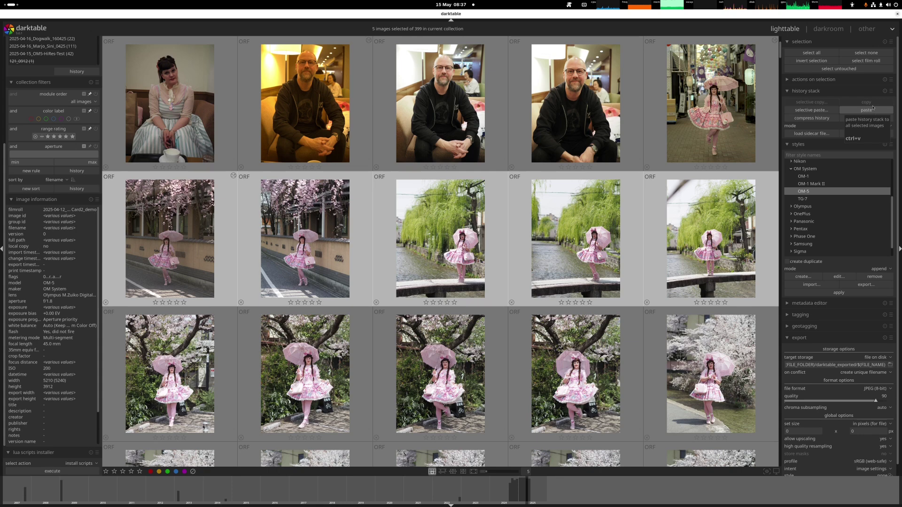
left_click(819, 109)
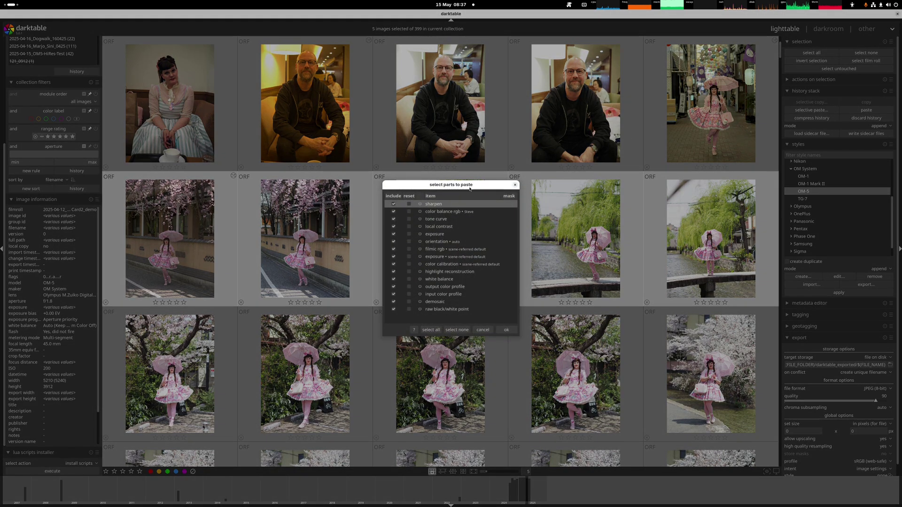
- Untick and re-tick tone curve, local contrast, exposure, orientation and filmic rgb, then cancel
left_click(393, 218)
left_click(393, 227)
left_click(393, 234)
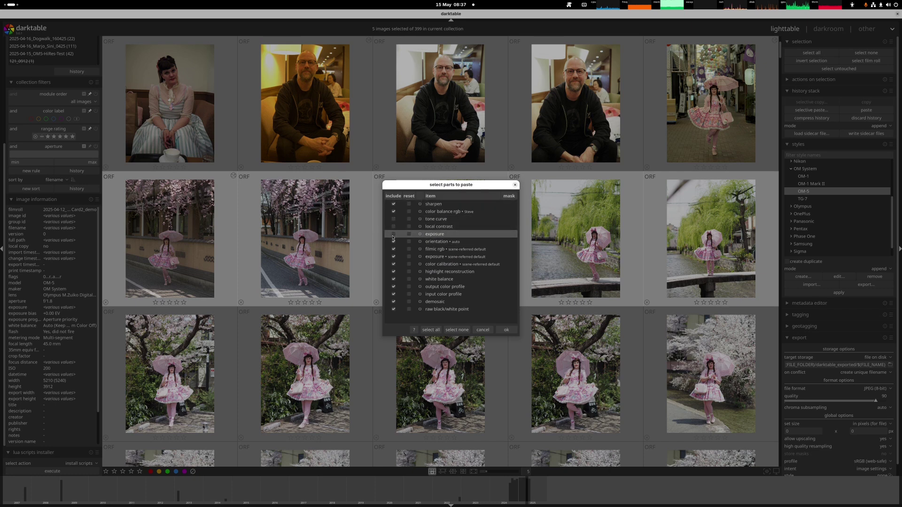
left_click(393, 241)
left_click(393, 249)
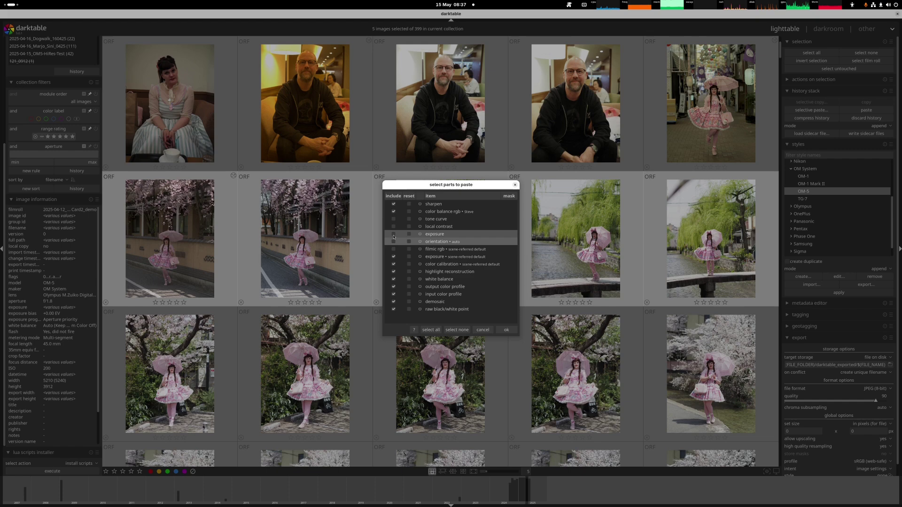
left_click(393, 249)
left_click(394, 241)
left_click(393, 234)
left_click(393, 226)
left_click(393, 219)
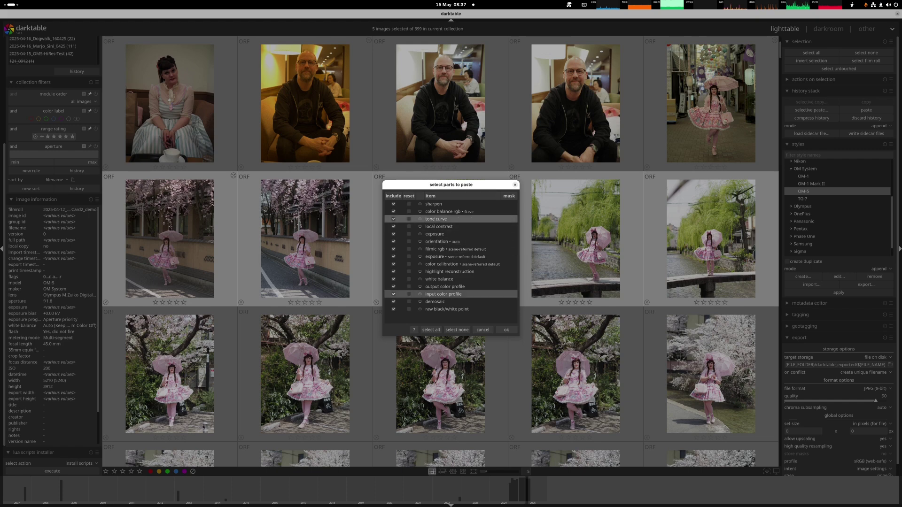
left_click(483, 330)
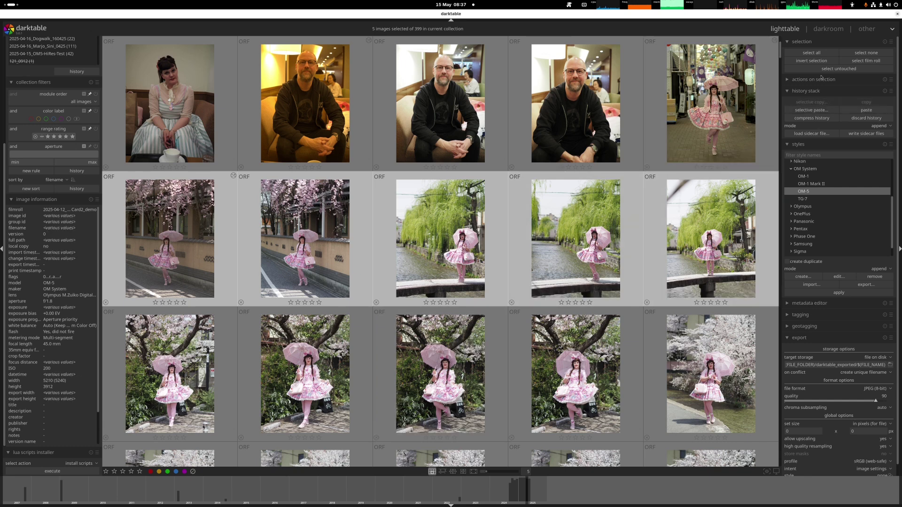
- Open the selected cherry-blossom parasol photo in the darkroom
left_click(828, 29)
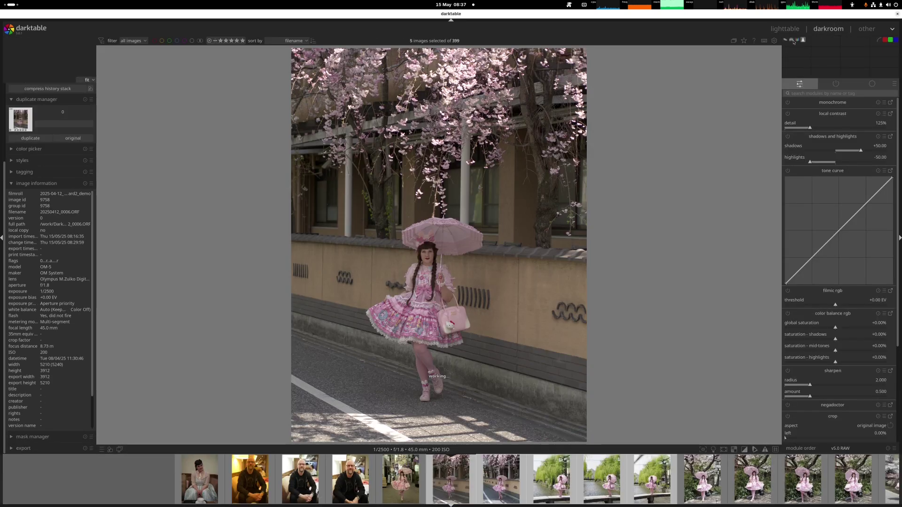